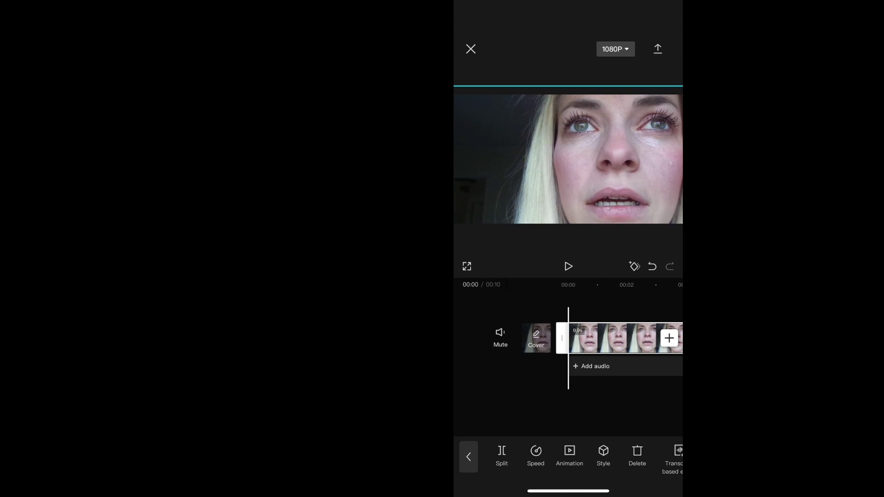
pyautogui.hscroll(5, 568, 455)
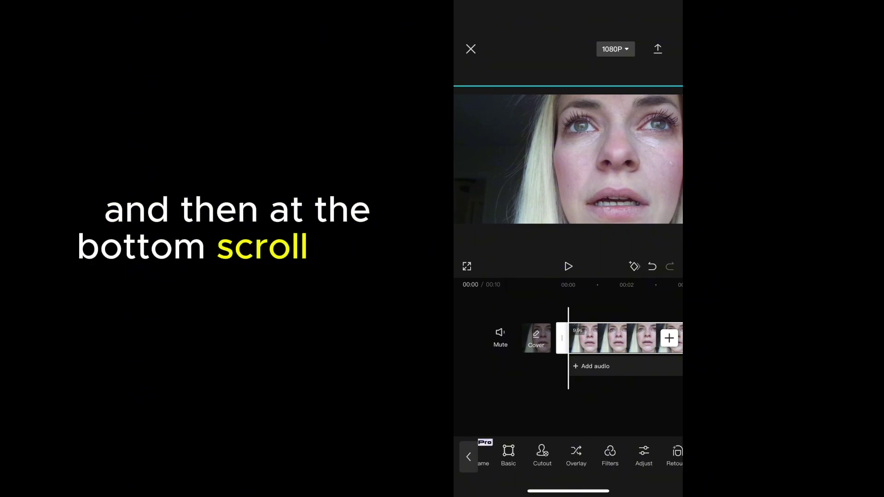
pyautogui.hscroll(2, 568, 456)
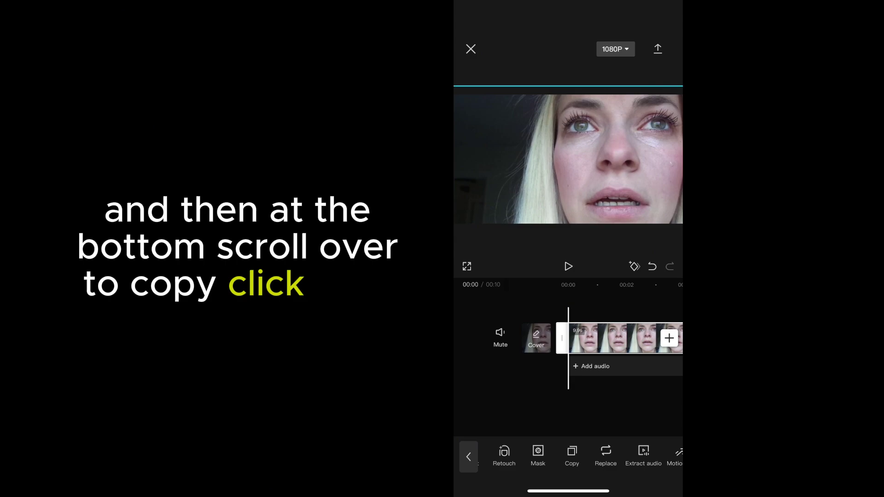
# Duplicate the face clip and remove the copy's background with Cutout, leaving only the girl
pyautogui.click(572, 456)
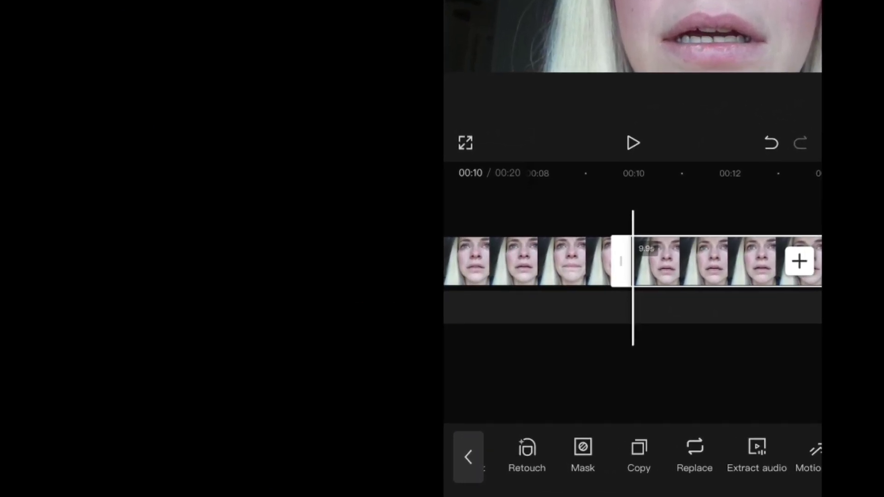
pyautogui.hscroll(-3, 632, 456)
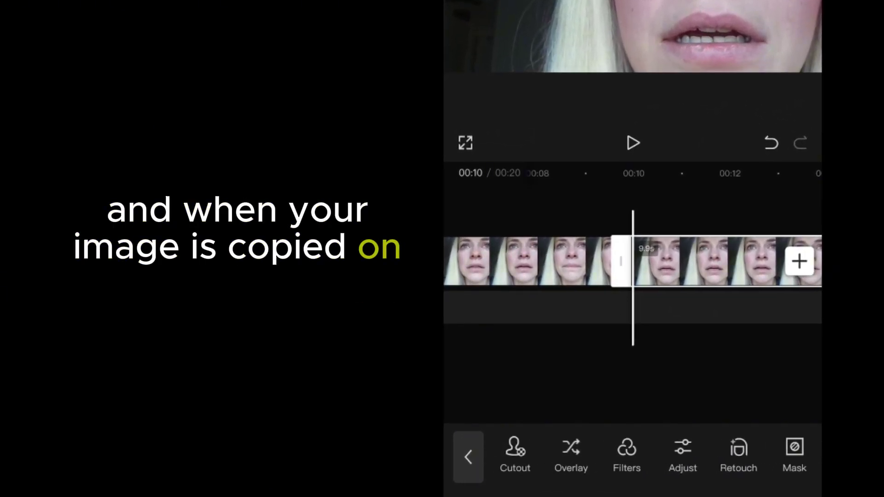
pyautogui.hscroll(-2, 632, 455)
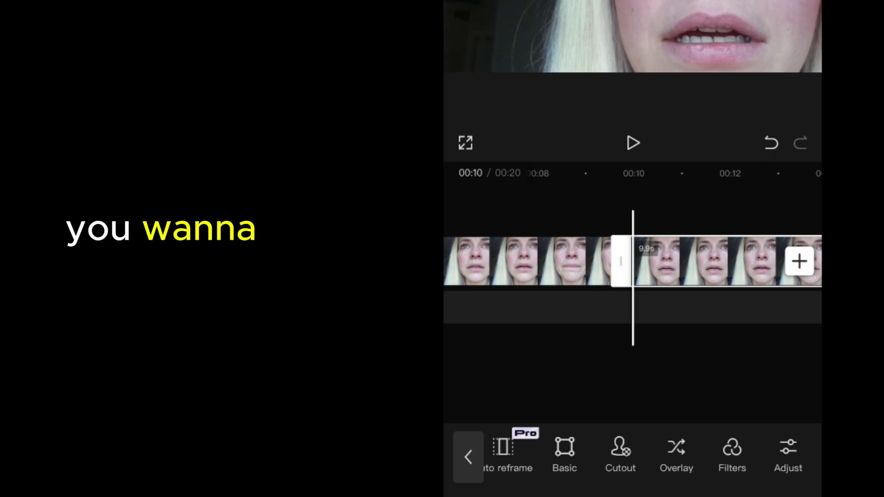
pyautogui.click(620, 452)
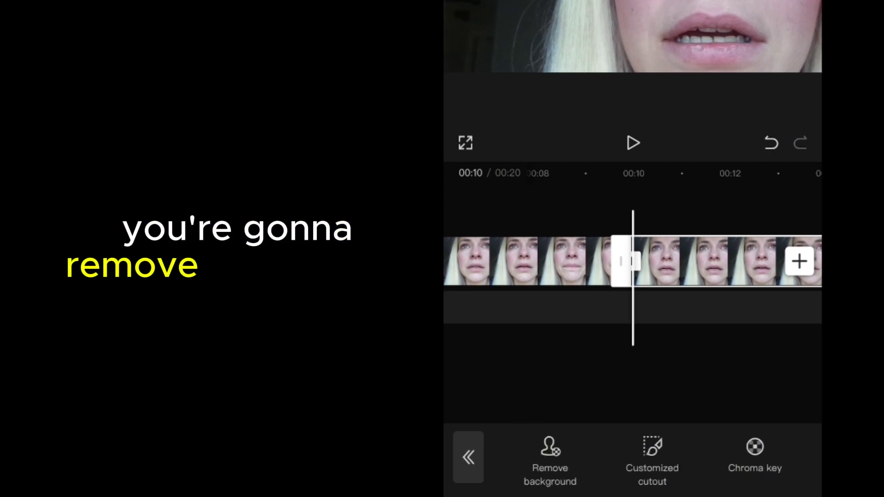
pyautogui.click(551, 455)
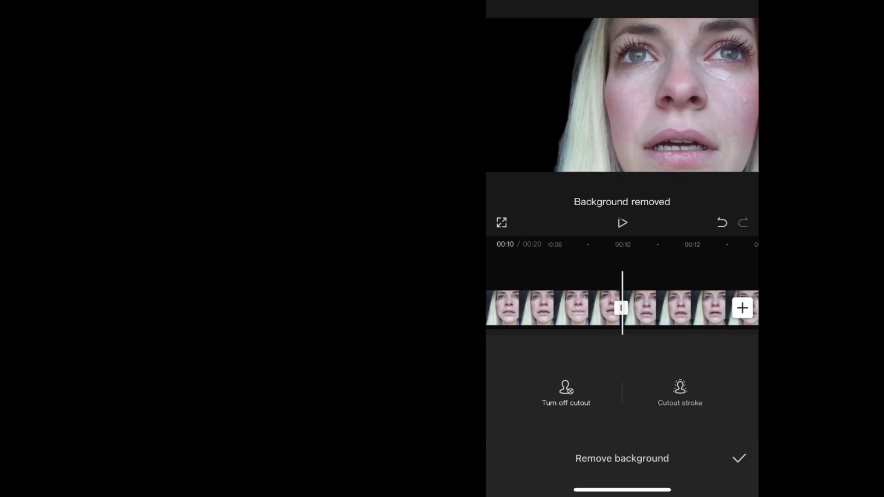
# Confirm the cutout, move the copy onto an overlay track and drag it to the video start
pyautogui.click(739, 458)
pyautogui.click(503, 450)
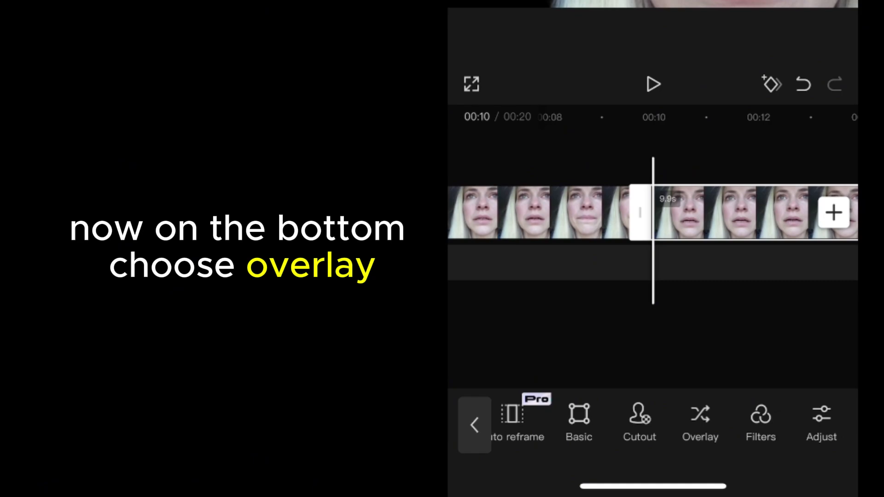
pyautogui.click(699, 421)
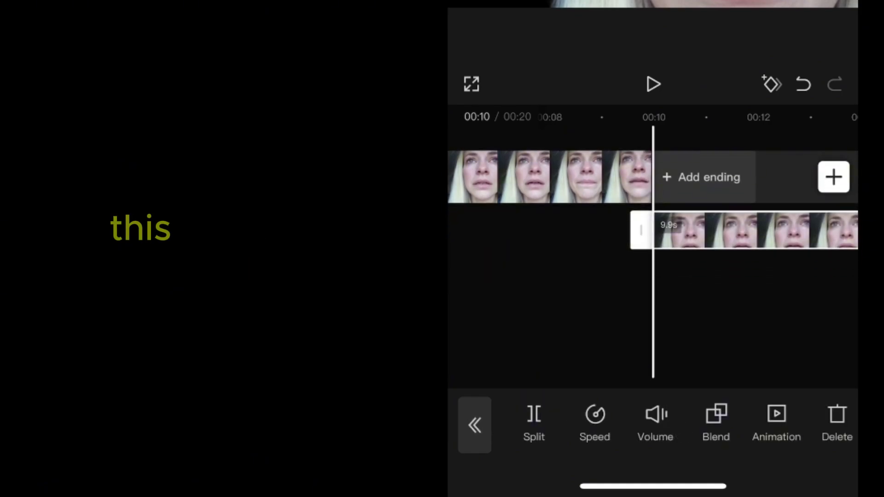
pyautogui.moveTo(690, 231); pyautogui.dragTo(525, 230)
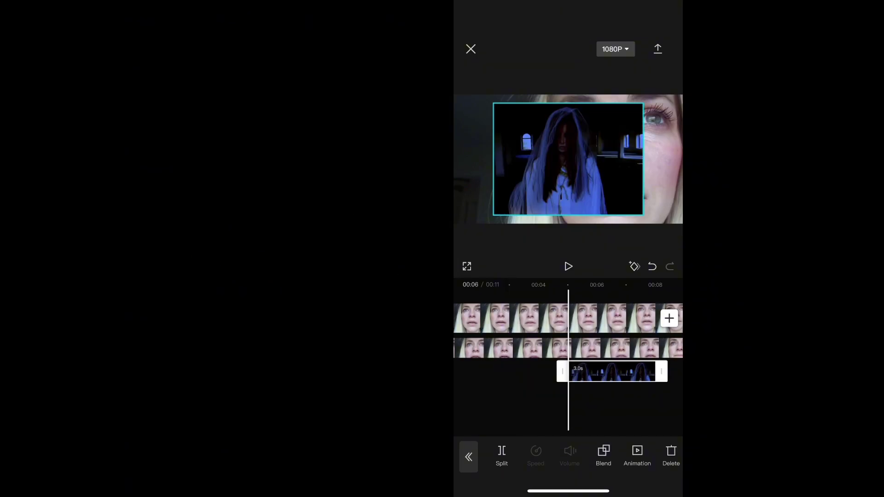
pyautogui.hscroll(3, 567, 458)
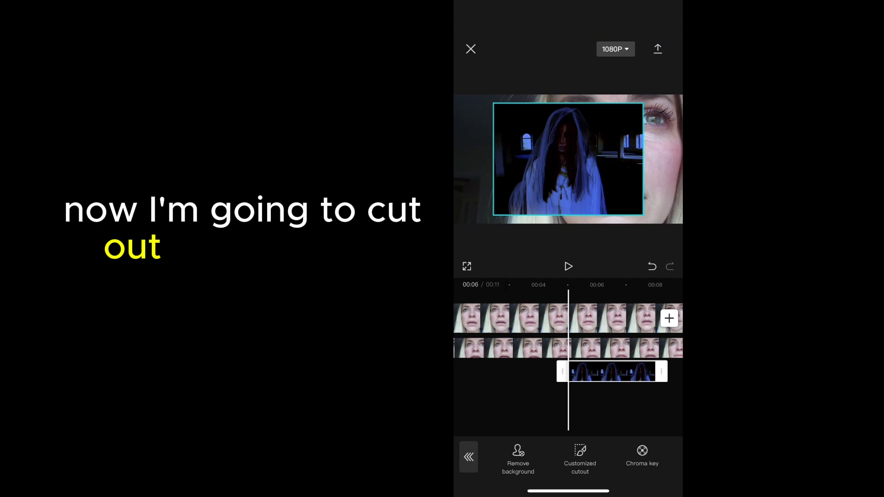
# Remove the ghost clip's background, leaving the blue hooded figure
pyautogui.click(518, 457)
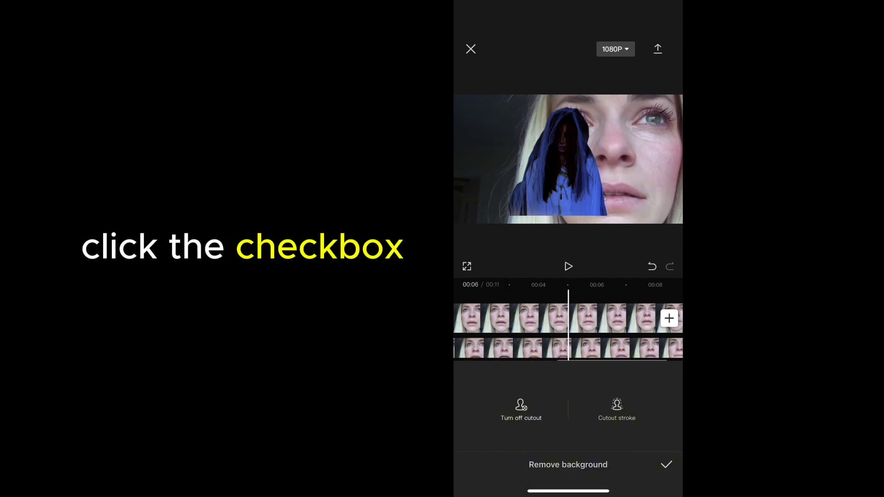
# Confirm the ghost cutout and lower its opacity to 74
pyautogui.click(666, 465)
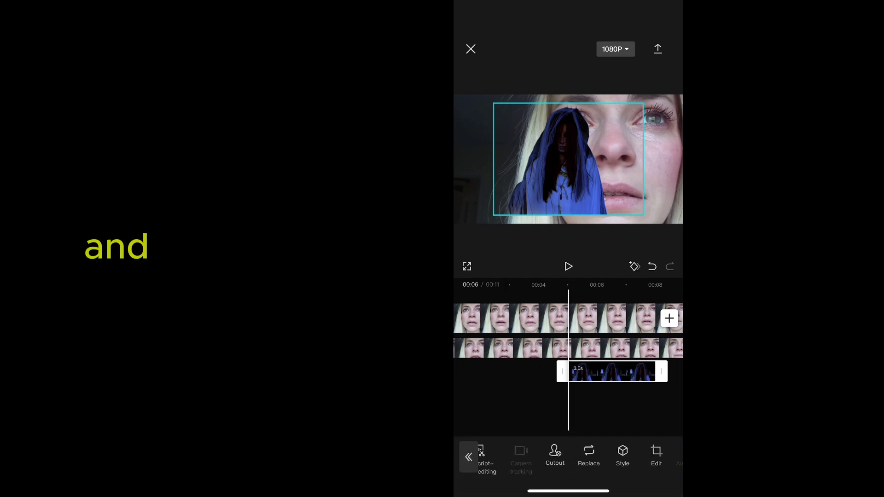
pyautogui.hscroll(-3, 568, 457)
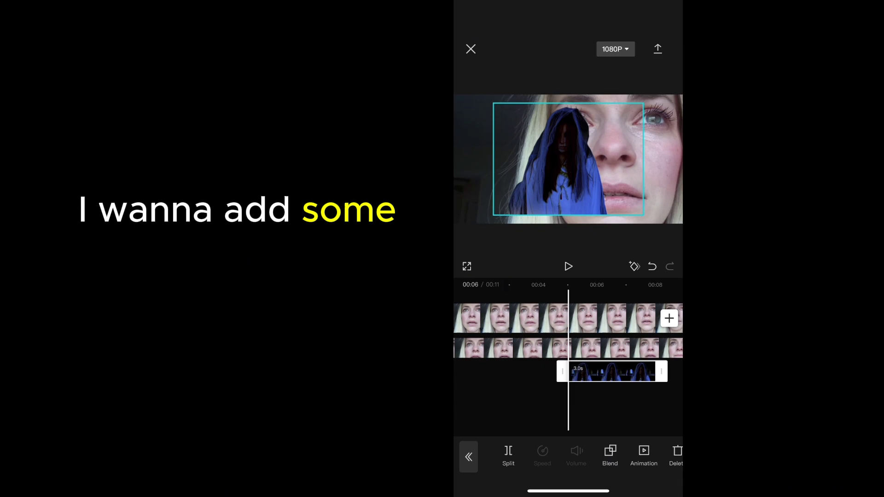
pyautogui.hscroll(3, 568, 458)
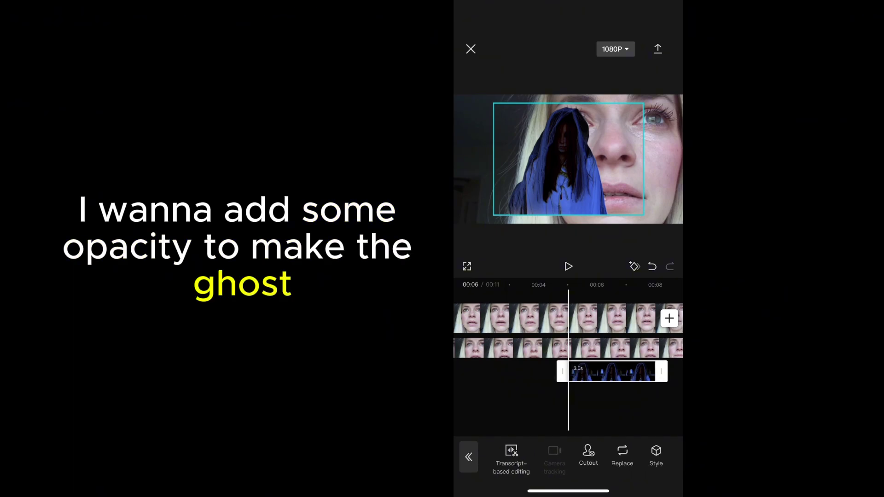
pyautogui.hscroll(3, 568, 457)
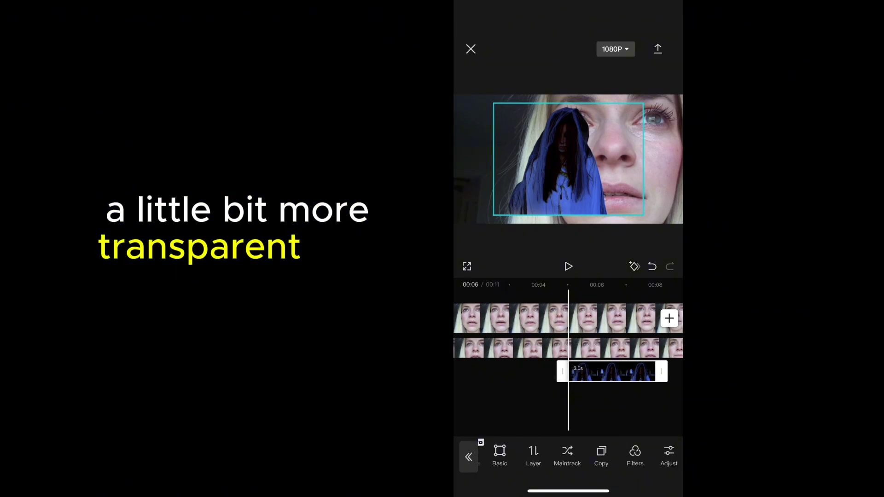
pyautogui.hscroll(1, 567, 458)
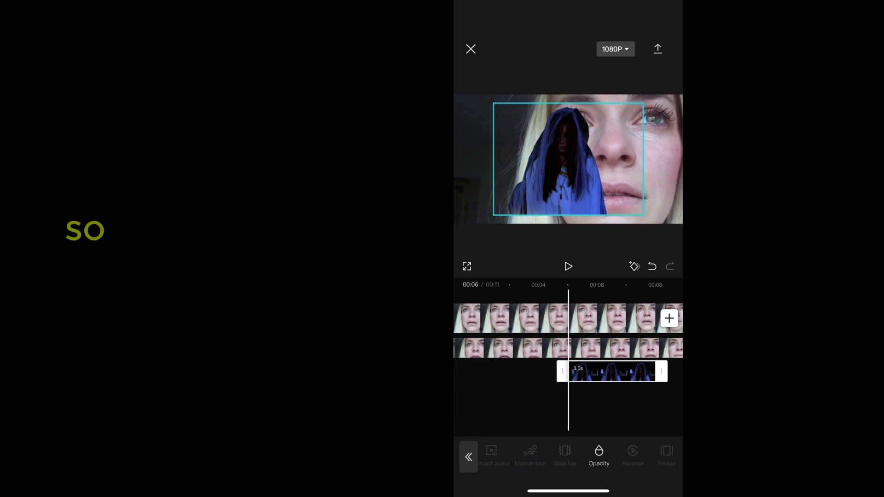
pyautogui.click(667, 456)
pyautogui.moveTo(611, 417)
pyautogui.mouseDown()
pyautogui.moveTo(586, 417)
pyautogui.moveTo(601, 417)
pyautogui.mouseUp()
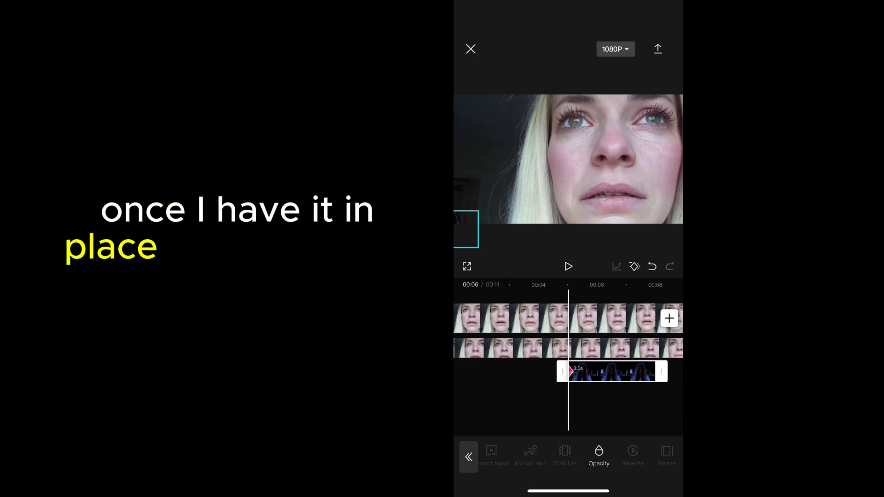
pyautogui.hscroll(3, 568, 345)
pyautogui.hscroll(2, 569, 345)
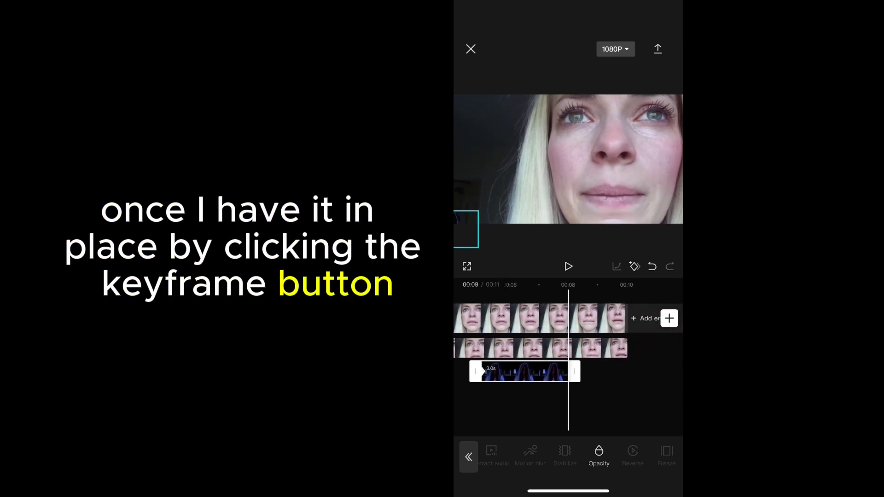
# Add a keyframe and enlarge the ghost picture at the left edge
pyautogui.click(634, 265)
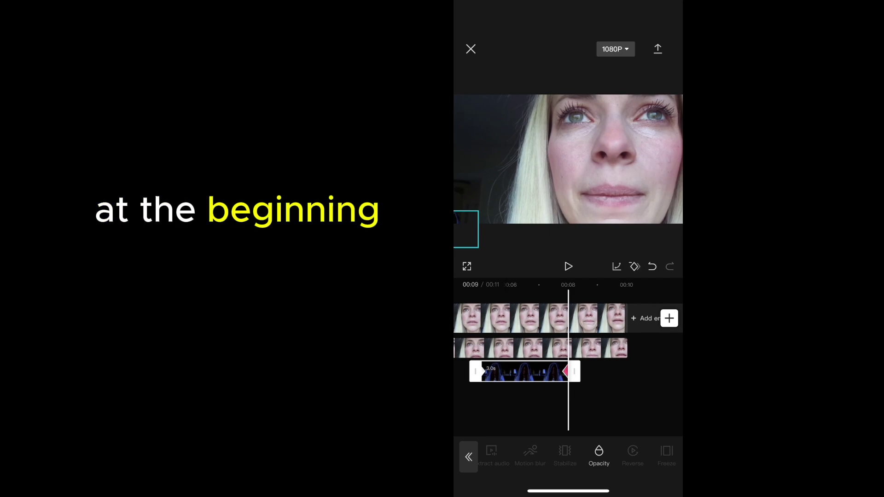
pyautogui.moveTo(465, 229); pyautogui.dragTo(518, 186)
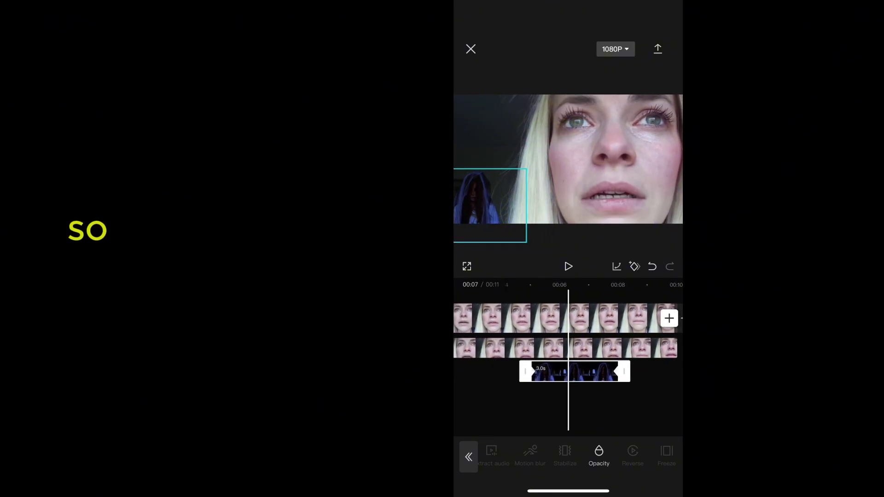
# Set the ghost overlay to layer 1 in Order layers so it sits behind the girl
pyautogui.click(511, 408)
pyautogui.click(574, 372)
pyautogui.hscroll(5, 569, 456)
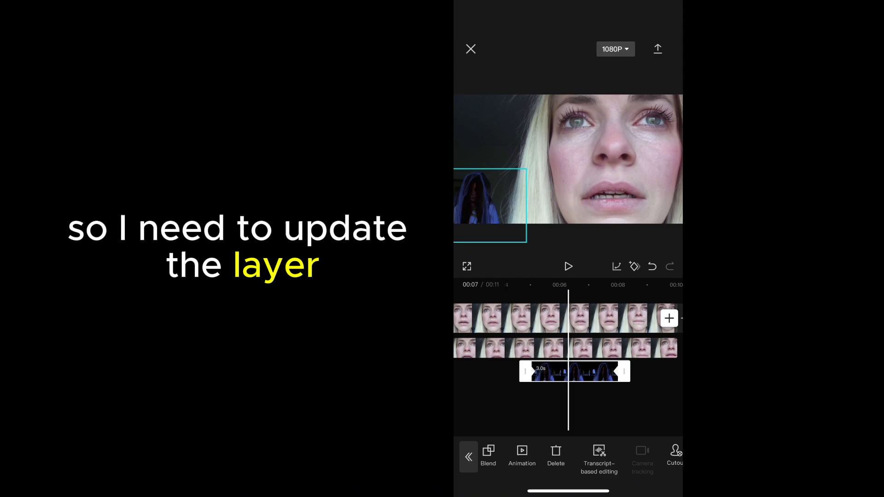
pyautogui.hscroll(5, 568, 456)
pyautogui.hscroll(3, 568, 456)
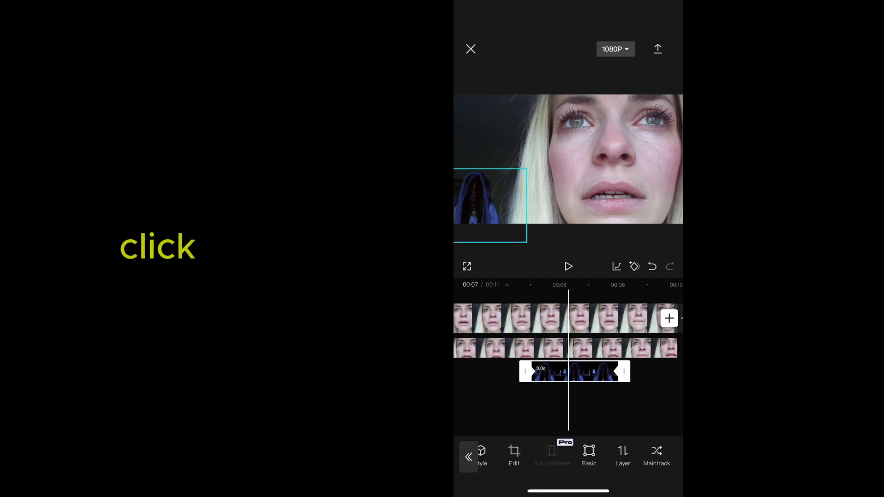
pyautogui.hscroll(3, 568, 455)
pyautogui.click(612, 454)
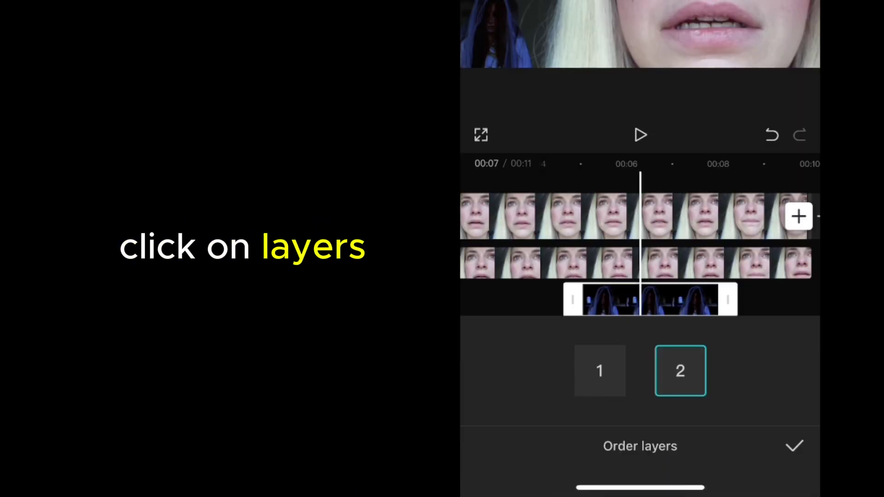
pyautogui.click(600, 371)
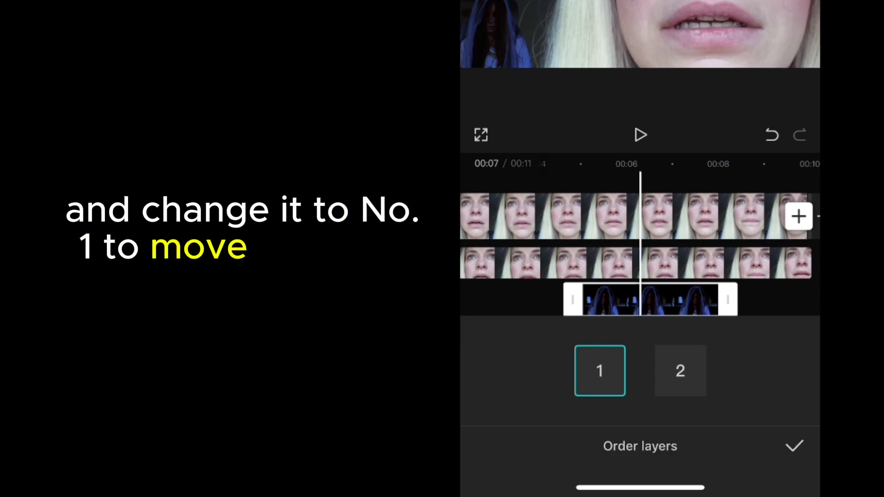
pyautogui.click(794, 446)
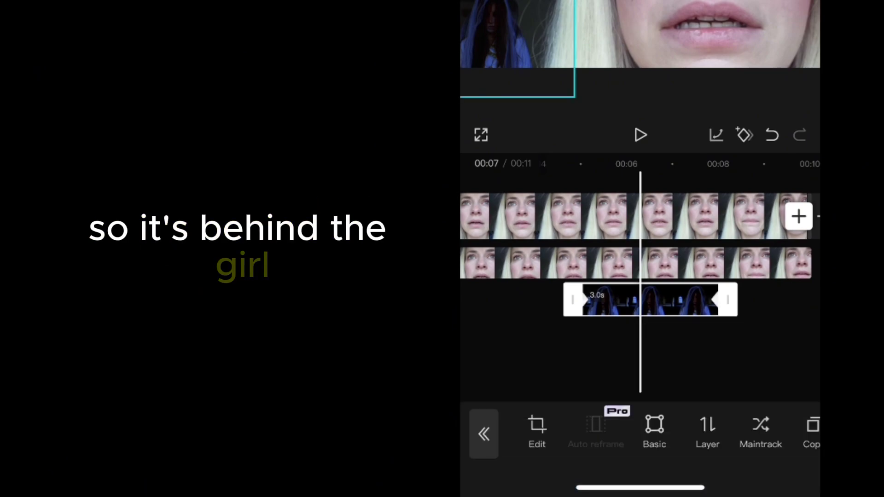
pyautogui.click(640, 359)
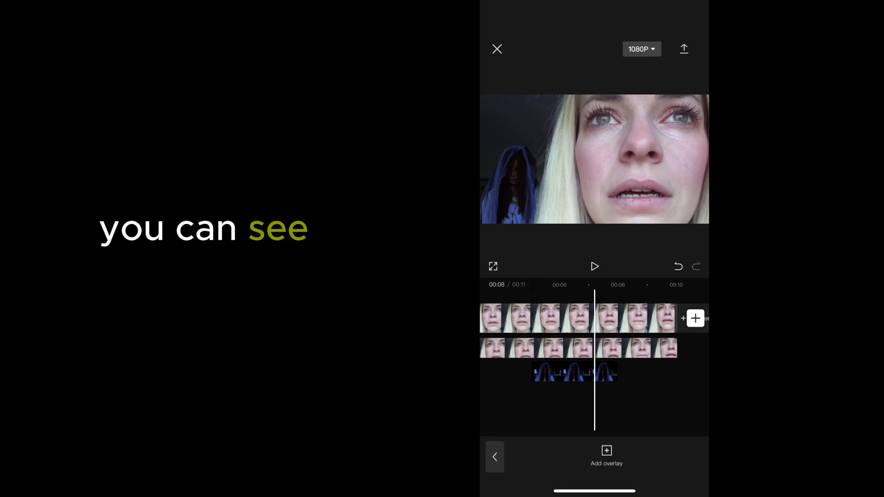
pyautogui.moveTo(593, 345); pyautogui.dragTo(585, 345)
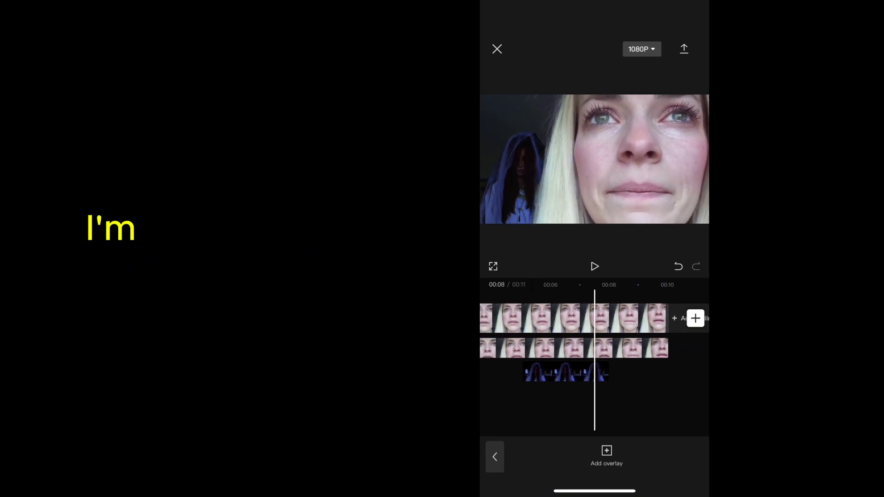
pyautogui.click(566, 373)
pyautogui.moveTo(624, 372); pyautogui.dragTo(671, 372)
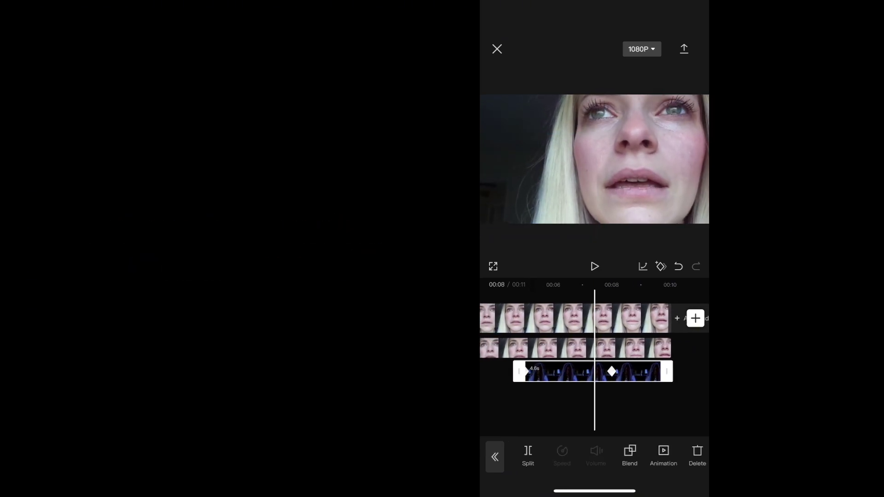
pyautogui.moveTo(622, 346)
pyautogui.mouseDown()
pyautogui.moveTo(555, 346)
pyautogui.moveTo(698, 345)
pyautogui.mouseUp()
pyautogui.moveTo(553, 345); pyautogui.dragTo(594, 345)
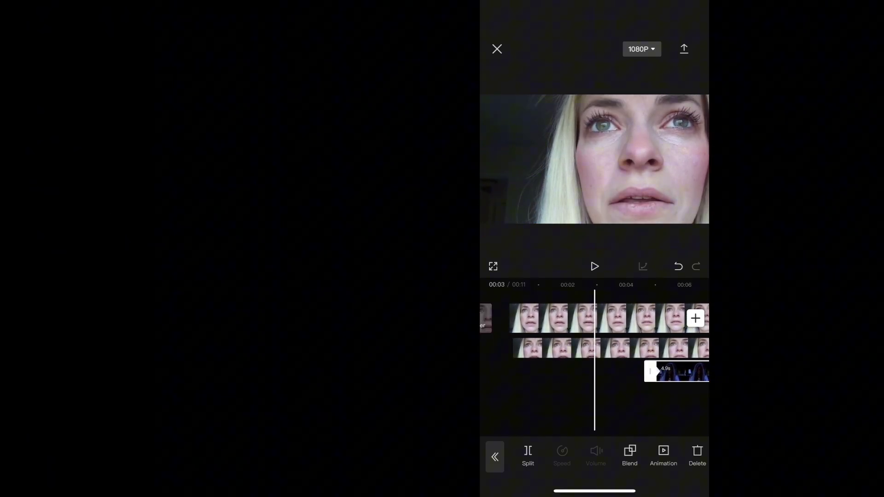
pyautogui.click(594, 266)
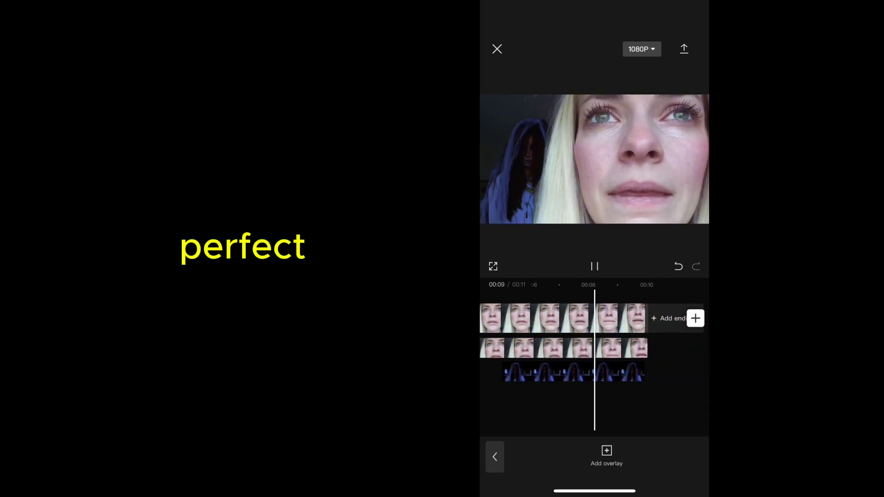
pyautogui.click(593, 266)
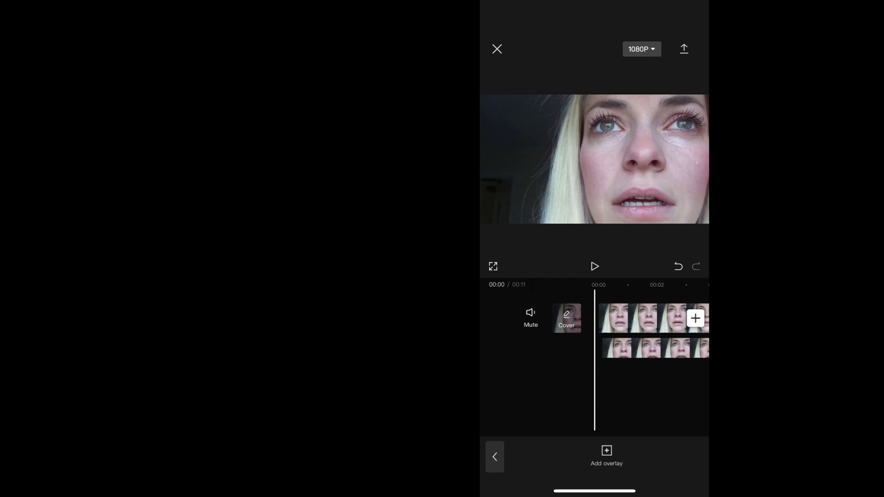
# Select the main clip and start a search in the Video effects collection
pyautogui.click(643, 318)
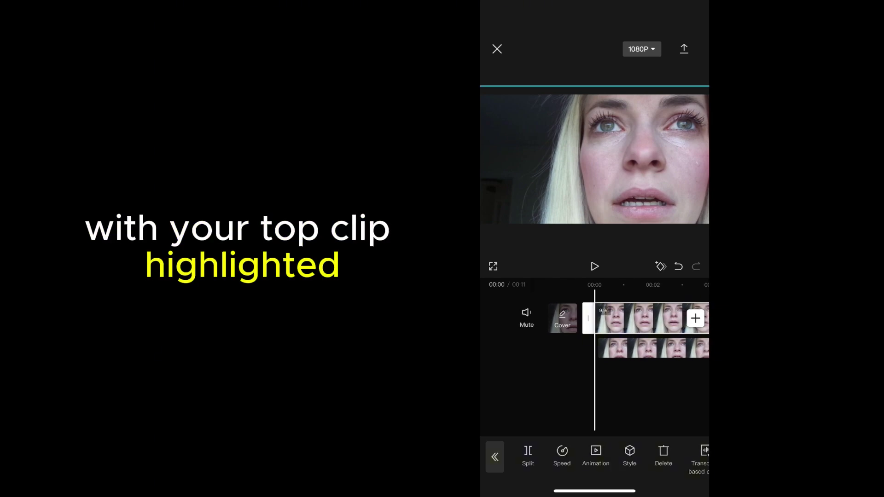
pyautogui.hscroll(4, 594, 459)
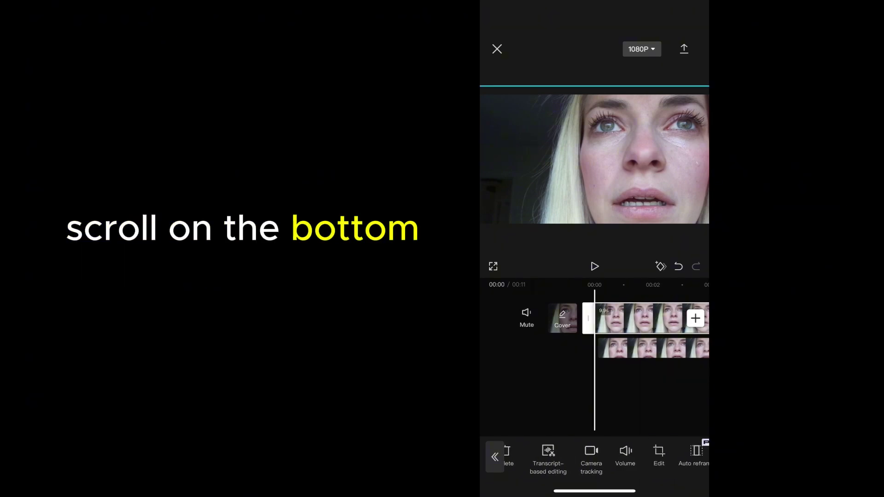
pyautogui.hscroll(-5, 594, 459)
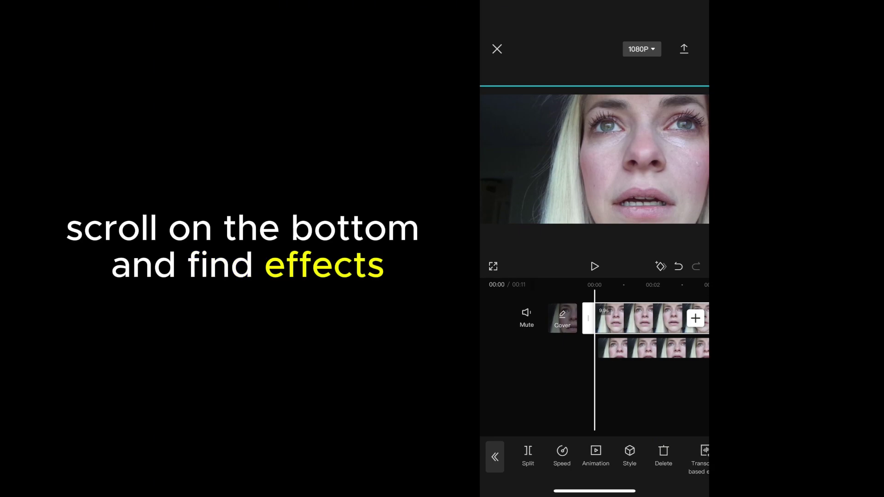
pyautogui.click(495, 457)
pyautogui.click(633, 456)
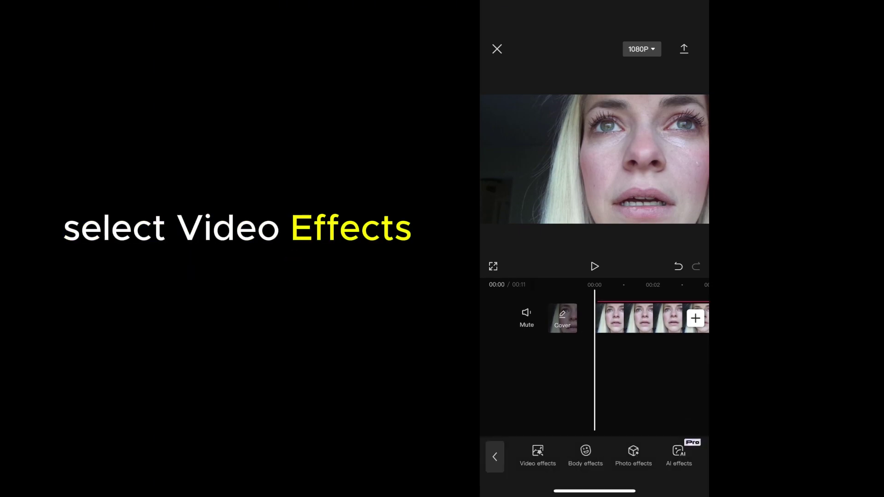
pyautogui.click(537, 456)
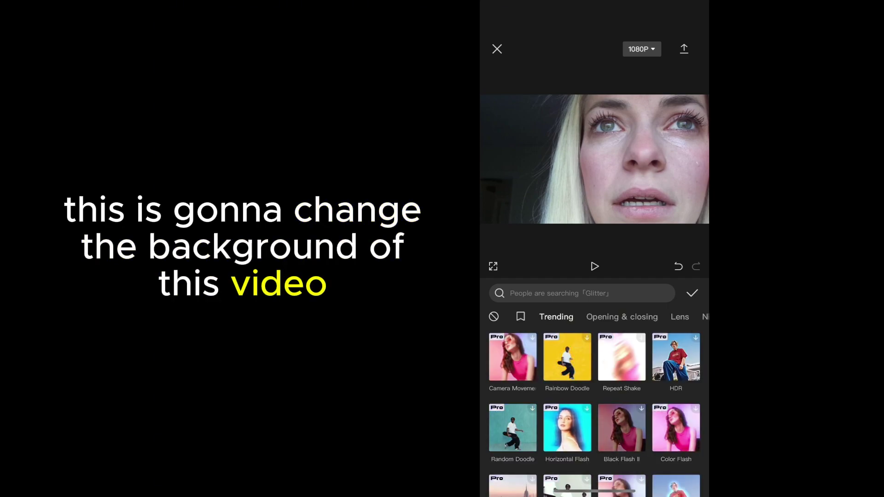
pyautogui.click(582, 293)
pyautogui.write('Scar')
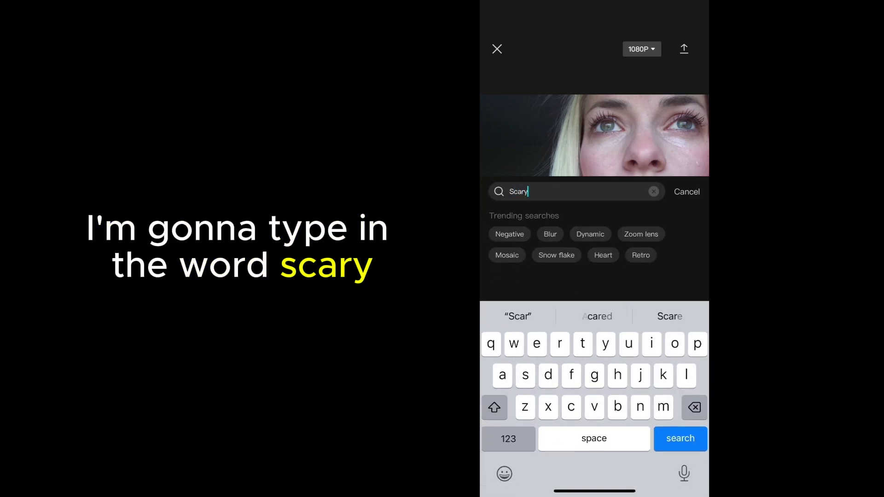
pyautogui.write('y')
# Apply the Horror graffiti effect from the 'Scary' results and return to the timeline
pyautogui.click(680, 438)
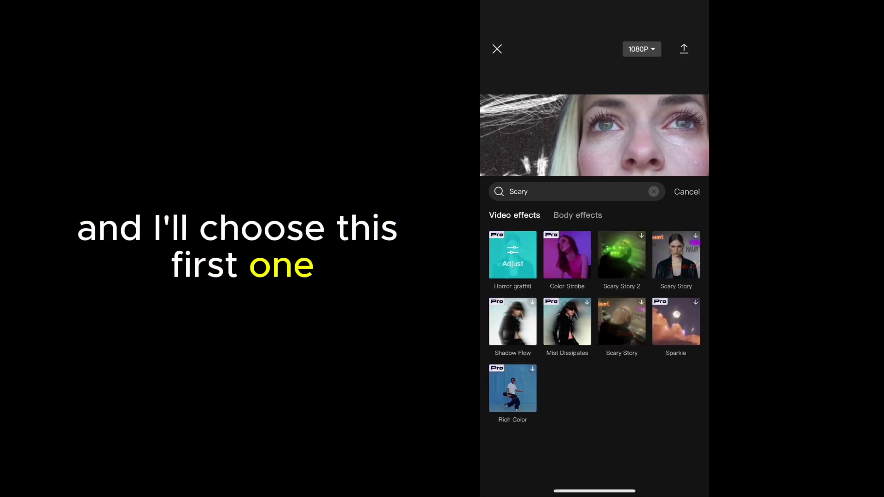
pyautogui.click(513, 255)
pyautogui.click(686, 192)
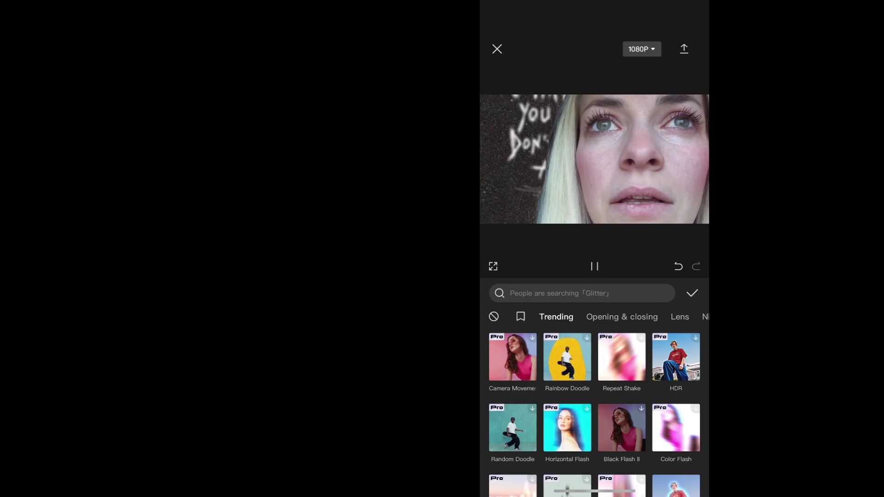
pyautogui.click(691, 292)
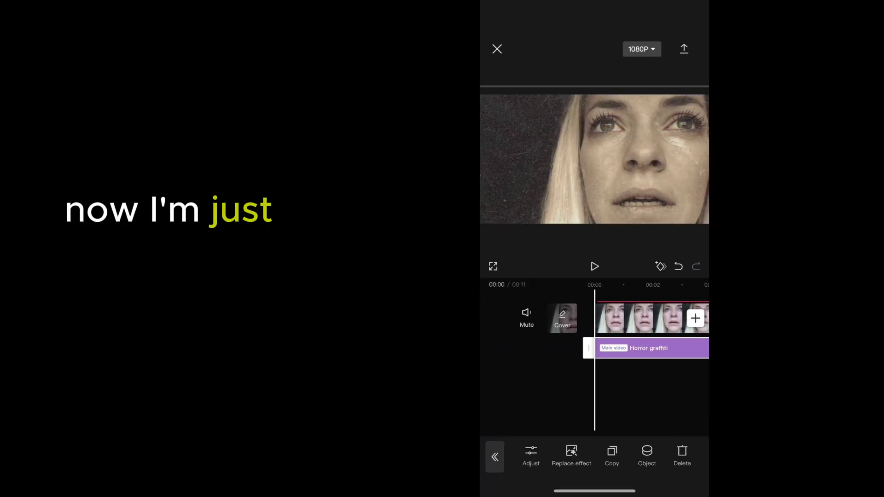
pyautogui.moveTo(662, 318); pyautogui.dragTo(549, 318)
pyautogui.moveTo(663, 318); pyautogui.dragTo(576, 318)
pyautogui.moveTo(663, 317); pyautogui.dragTo(608, 318)
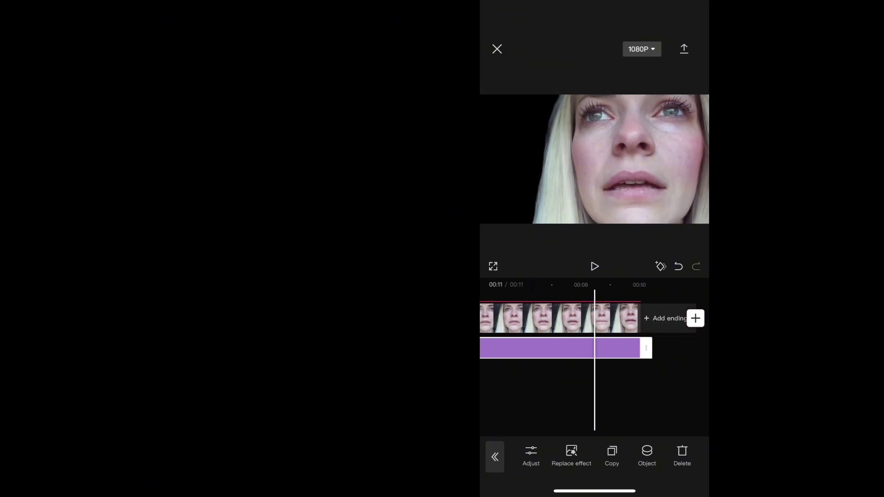
pyautogui.click(594, 267)
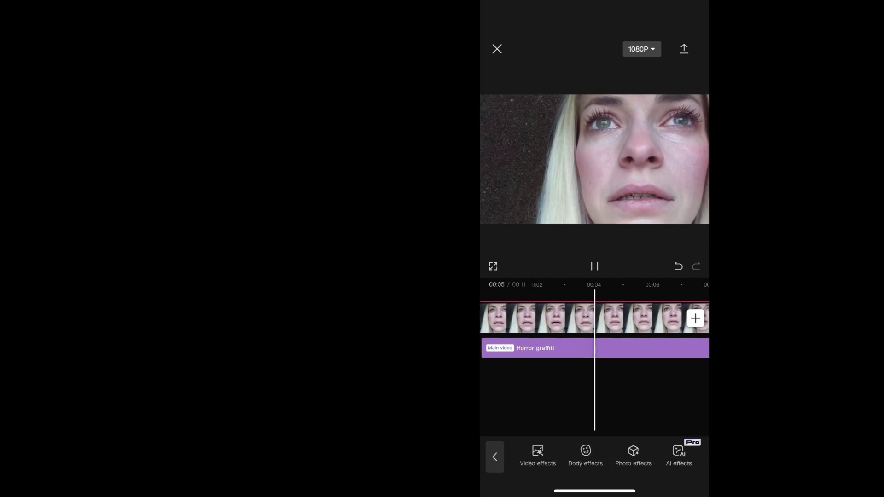
pyautogui.click(495, 456)
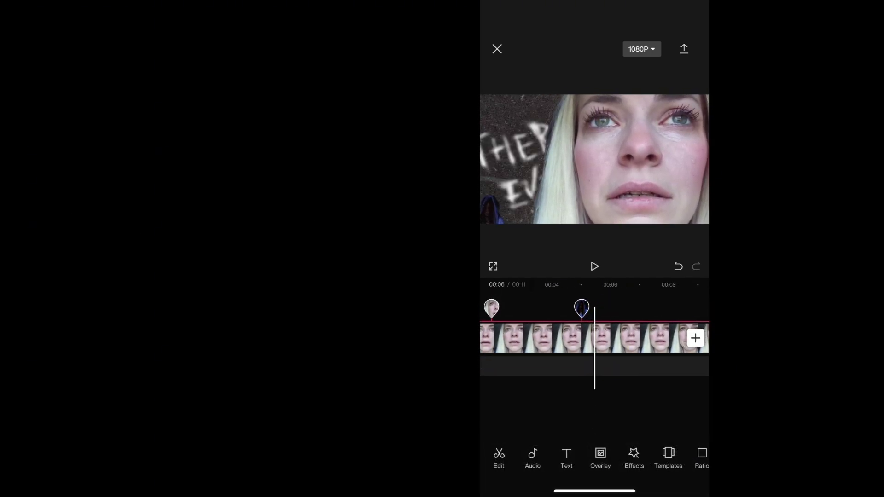
pyautogui.hscroll(-3, 594, 332)
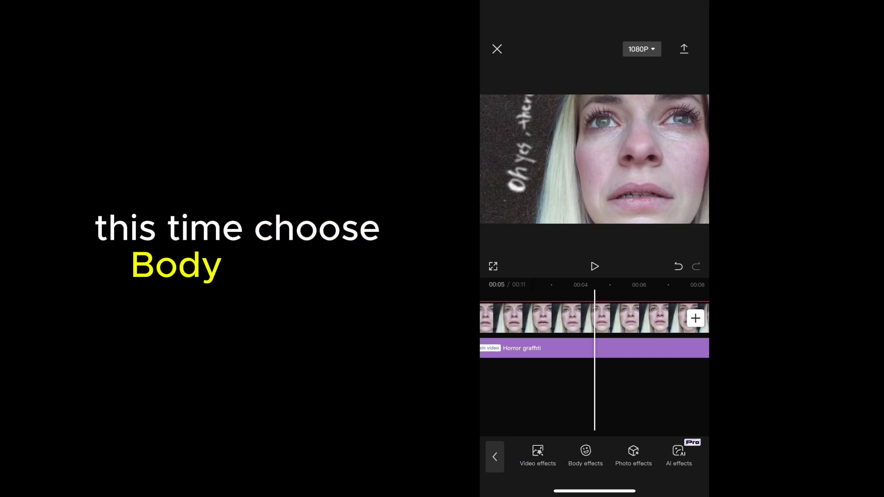
# Search the Body effects collection for 'Scary' to find Horror clown
pyautogui.click(585, 456)
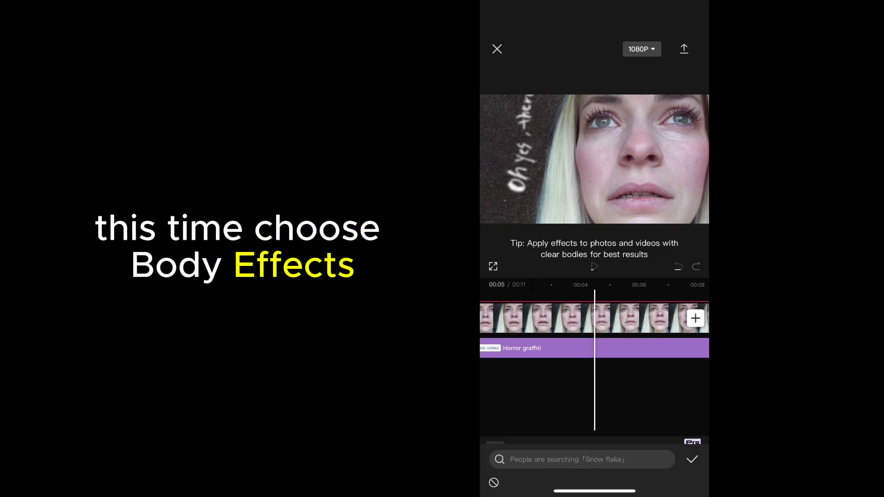
pyautogui.click(592, 292)
pyautogui.write('Sc')
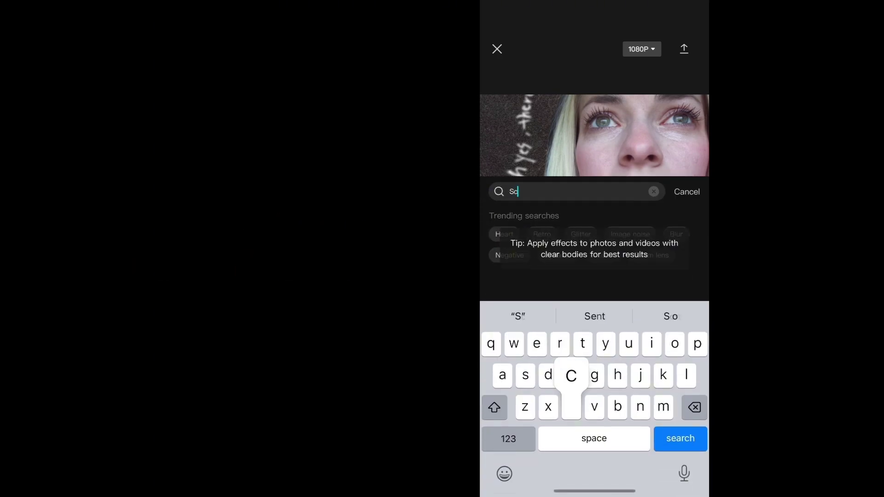
pyautogui.write('ary')
pyautogui.press('Return')
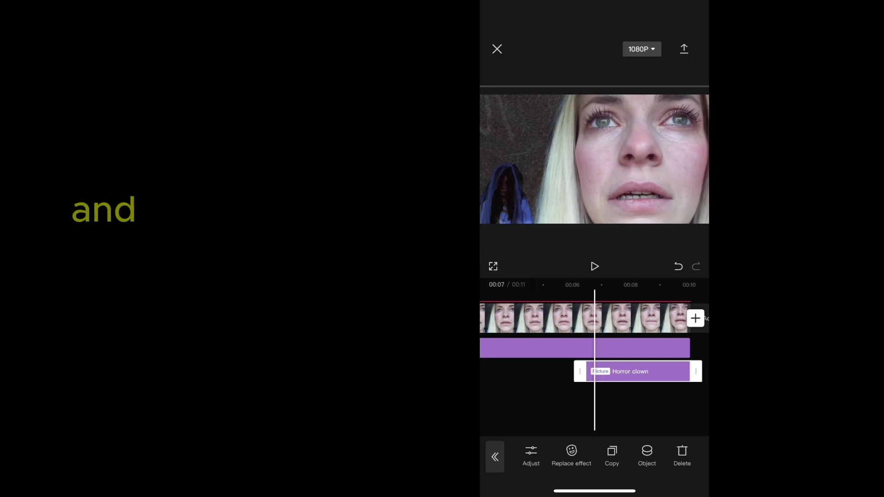
pyautogui.moveTo(574, 393)
pyautogui.mouseDown()
pyautogui.moveTo(631, 393)
pyautogui.moveTo(580, 394)
pyautogui.mouseUp()
pyautogui.click(538, 407)
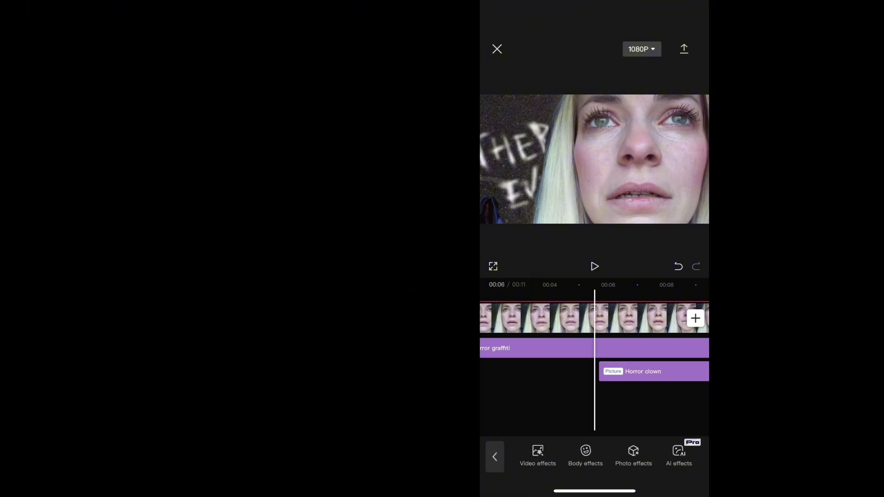
pyautogui.click(494, 456)
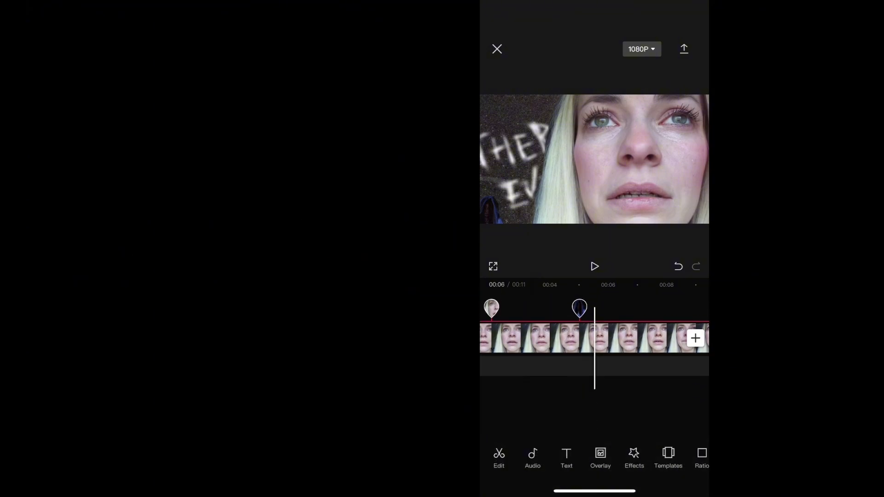
pyautogui.click(579, 308)
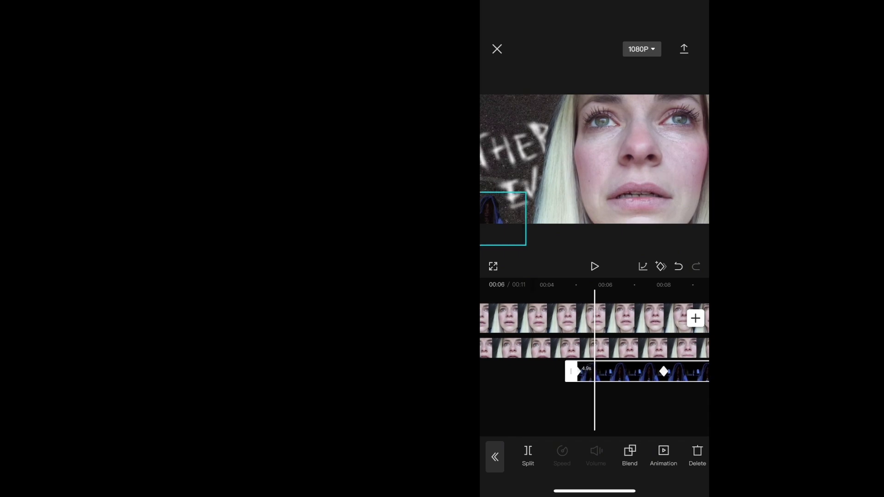
pyautogui.moveTo(622, 400); pyautogui.dragTo(601, 400)
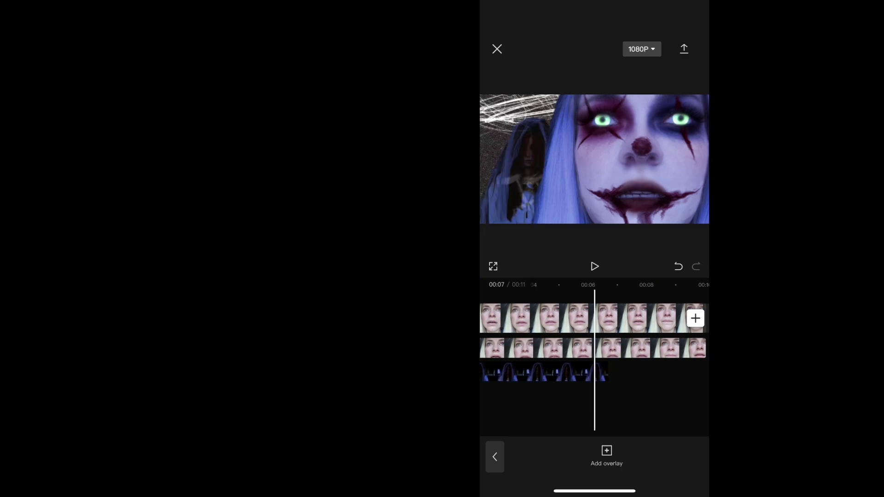
pyautogui.moveTo(594, 401); pyautogui.dragTo(668, 400)
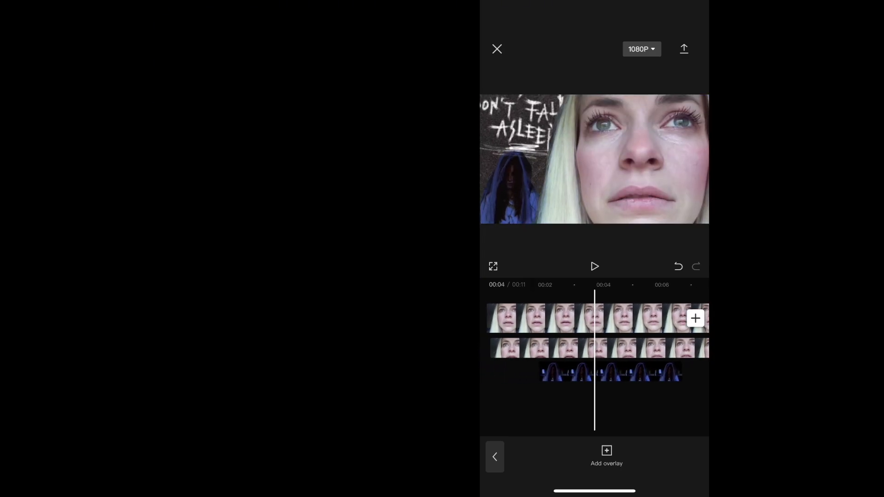
pyautogui.moveTo(594, 400)
pyautogui.mouseDown()
pyautogui.moveTo(647, 401)
pyautogui.moveTo(547, 401)
pyautogui.mouseUp()
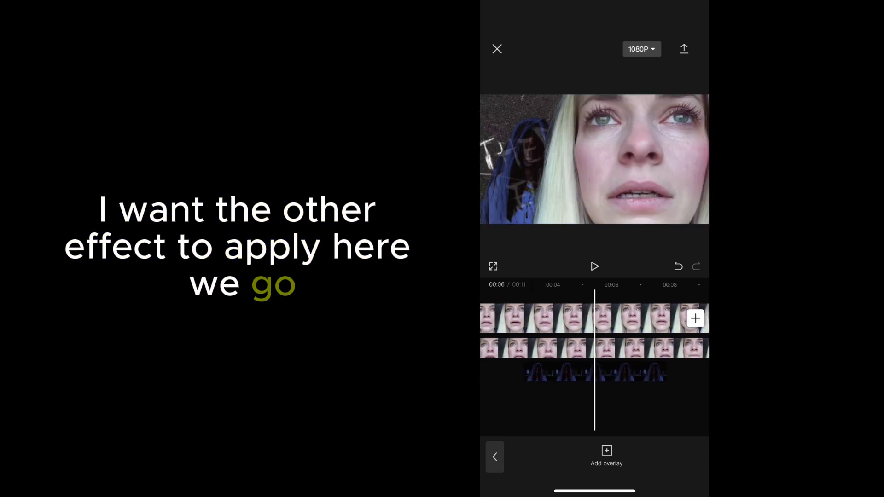
pyautogui.moveTo(595, 400); pyautogui.dragTo(680, 401)
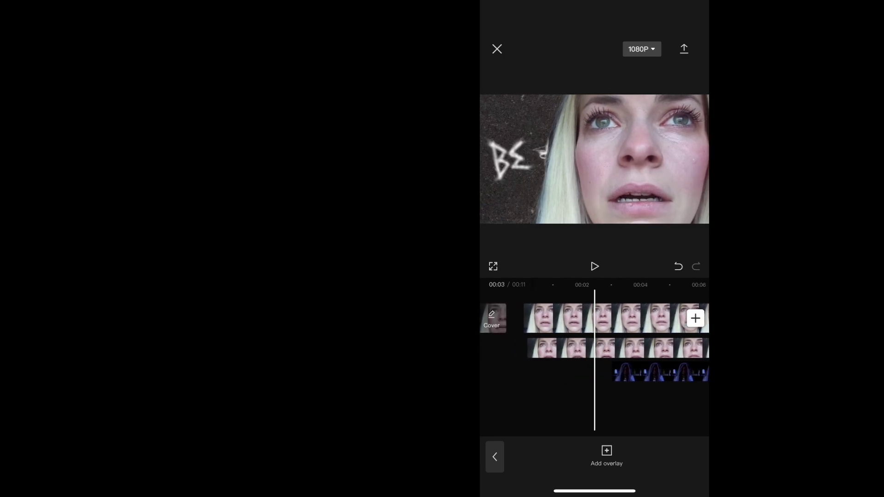
pyautogui.moveTo(621, 400); pyautogui.dragTo(505, 400)
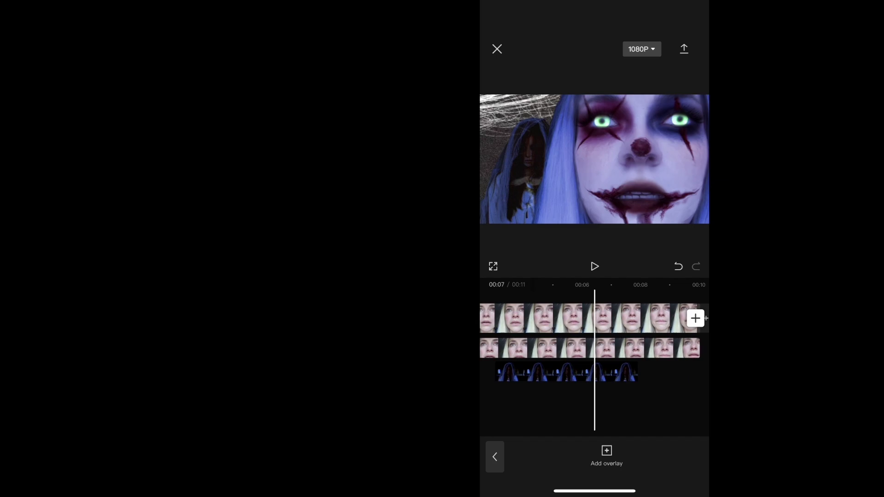
pyautogui.moveTo(594, 400); pyautogui.dragTo(573, 400)
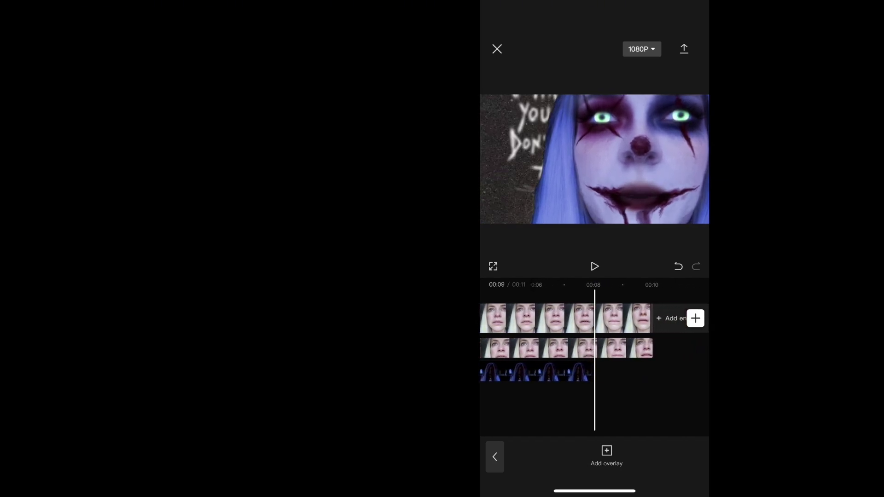
# Delete the short clip at the end of the video
pyautogui.click(494, 456)
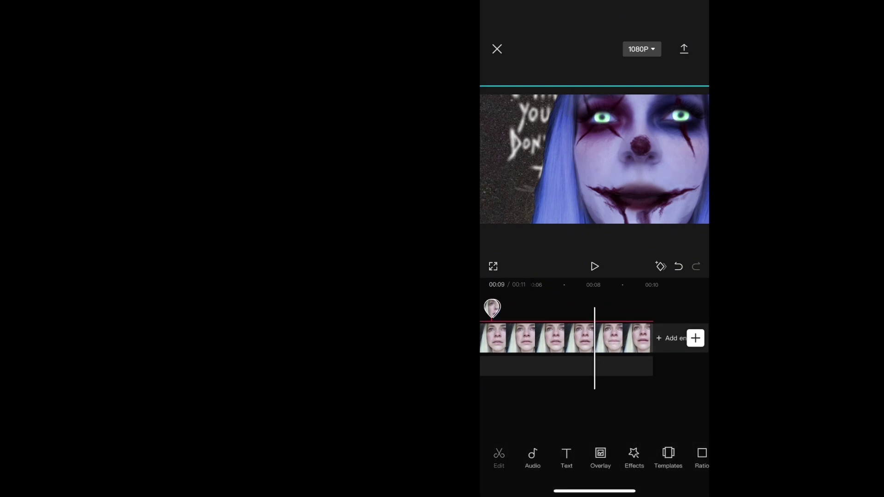
pyautogui.click(553, 338)
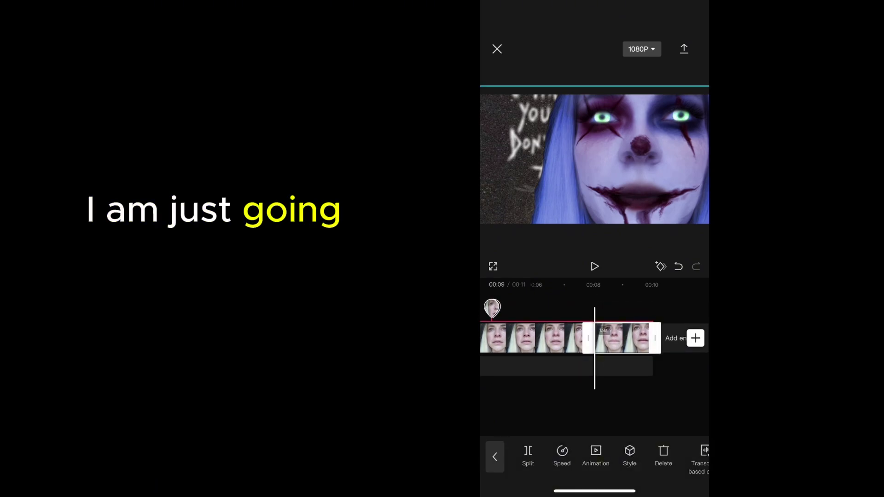
pyautogui.click(662, 456)
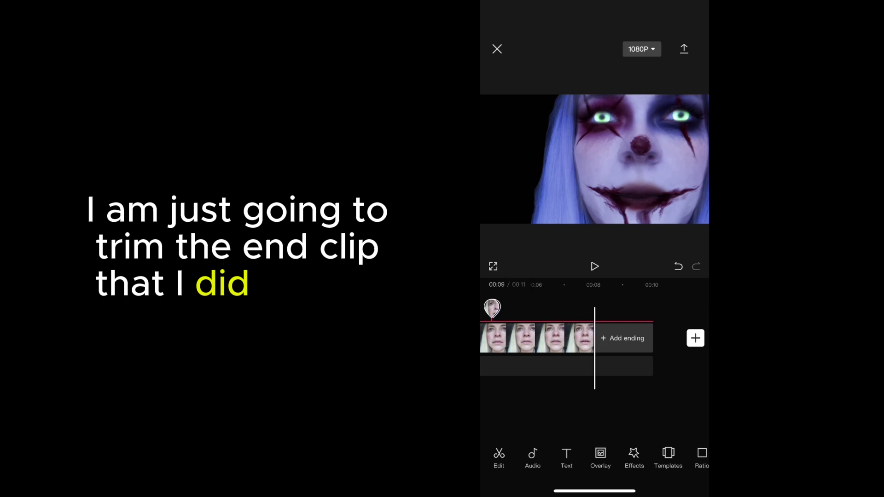